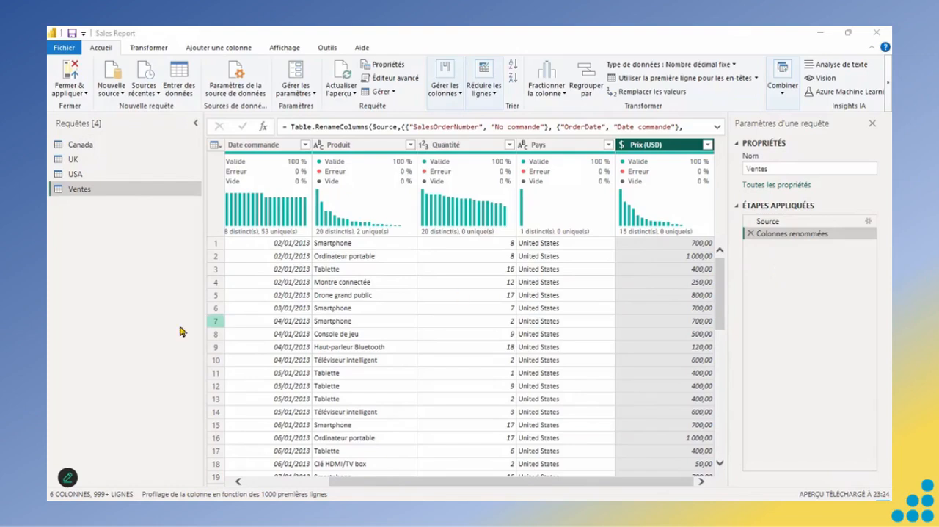
# - Review the load and report refresh options of the Ventes query without changing them
pyautogui.click(79, 189)
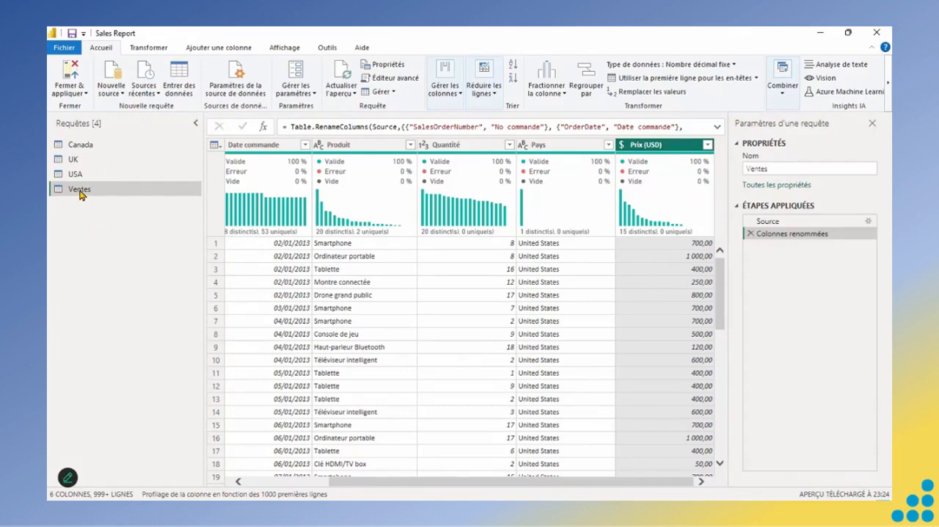
pyautogui.rightClick(81, 194)
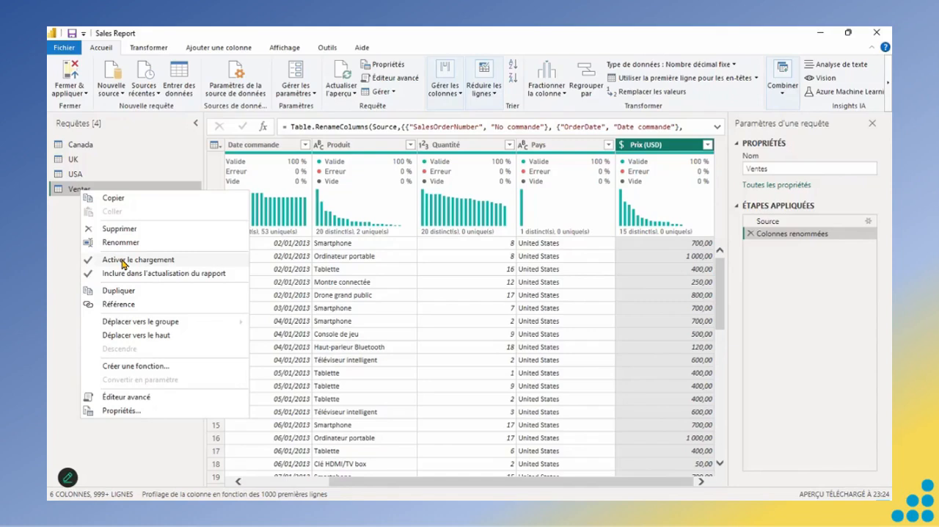
pyautogui.click(69, 208)
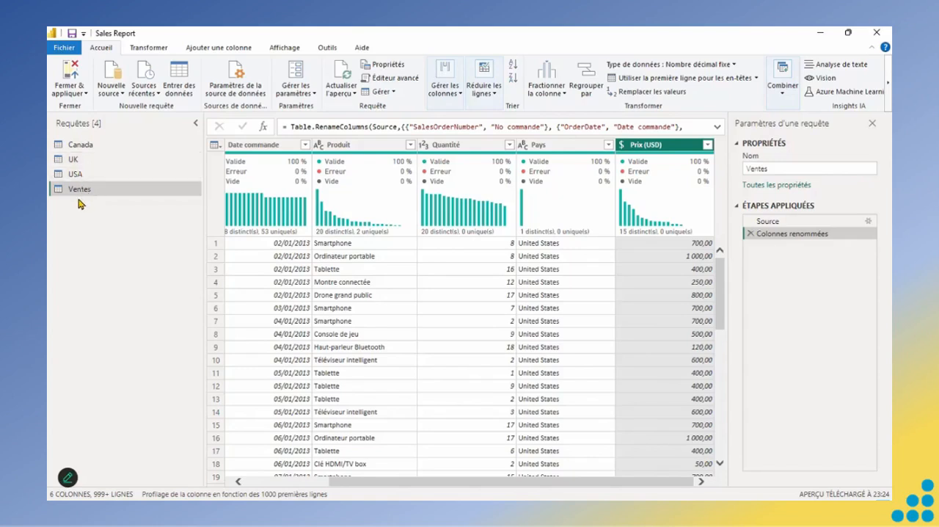
# - Disable loading for the Canada, UK and USA queries, and check the load and refresh options of the Ventes query
pyautogui.rightClick(84, 151)
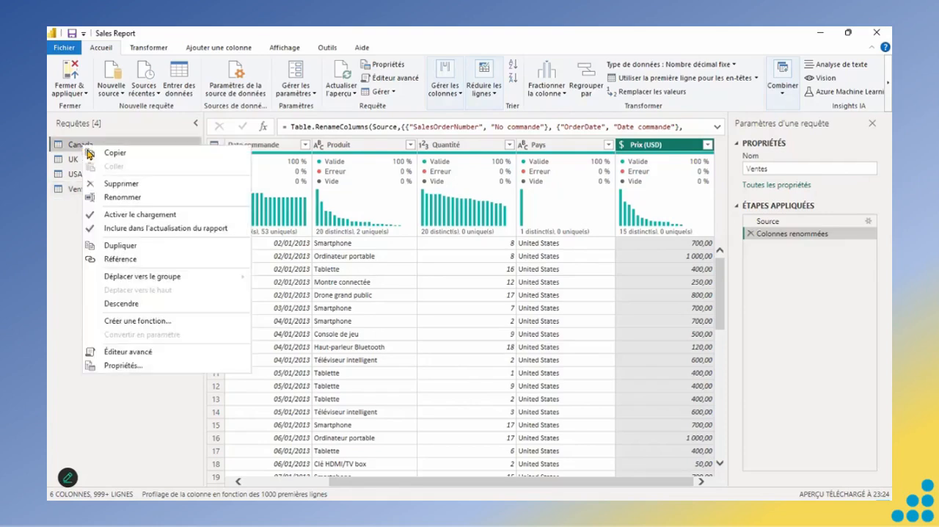
pyautogui.click(130, 215)
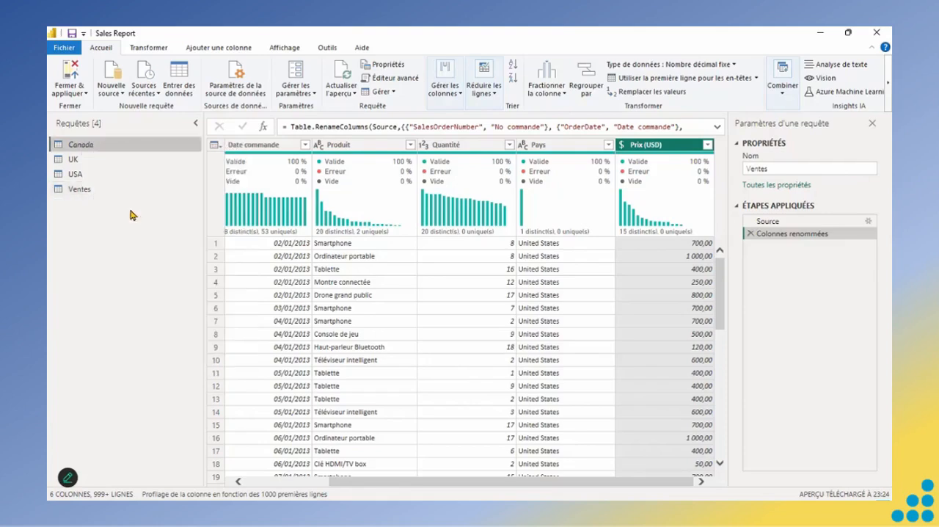
pyautogui.rightClick(82, 159)
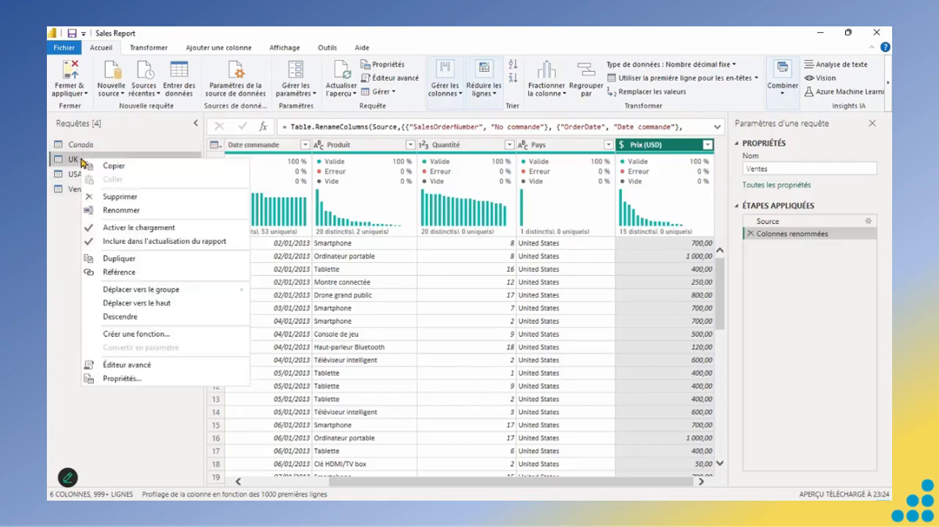
pyautogui.click(118, 229)
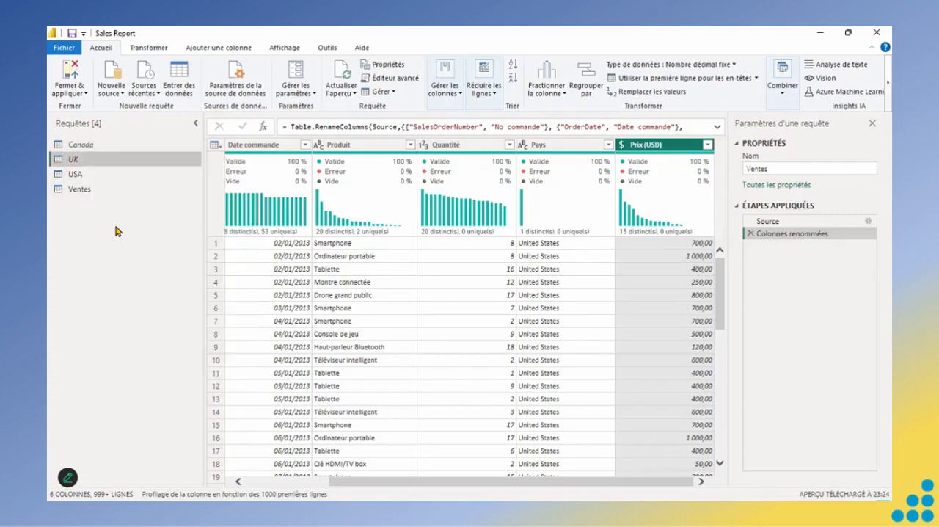
pyautogui.rightClick(81, 177)
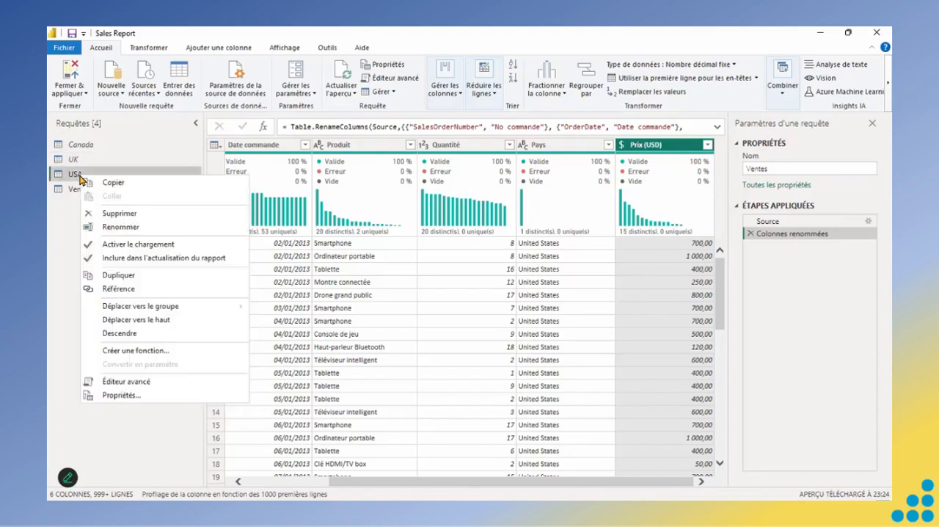
pyautogui.click(109, 250)
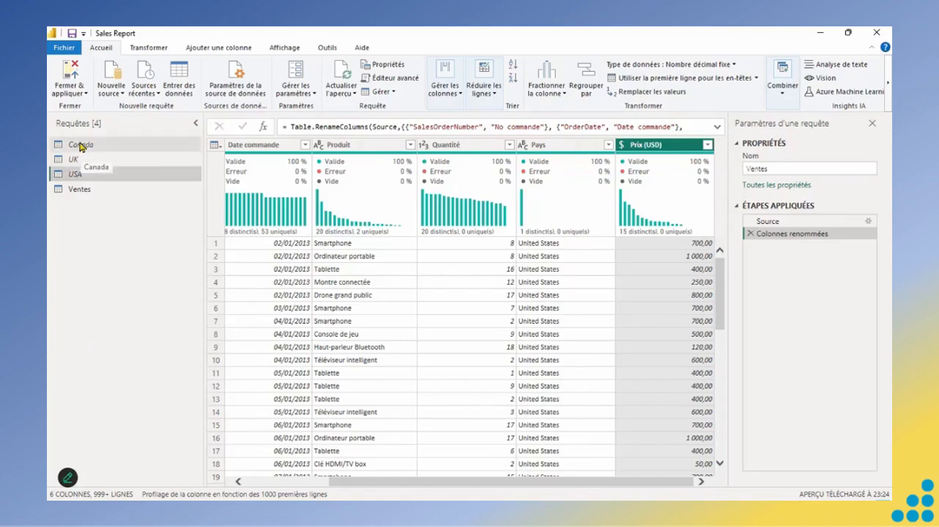
pyautogui.rightClick(83, 193)
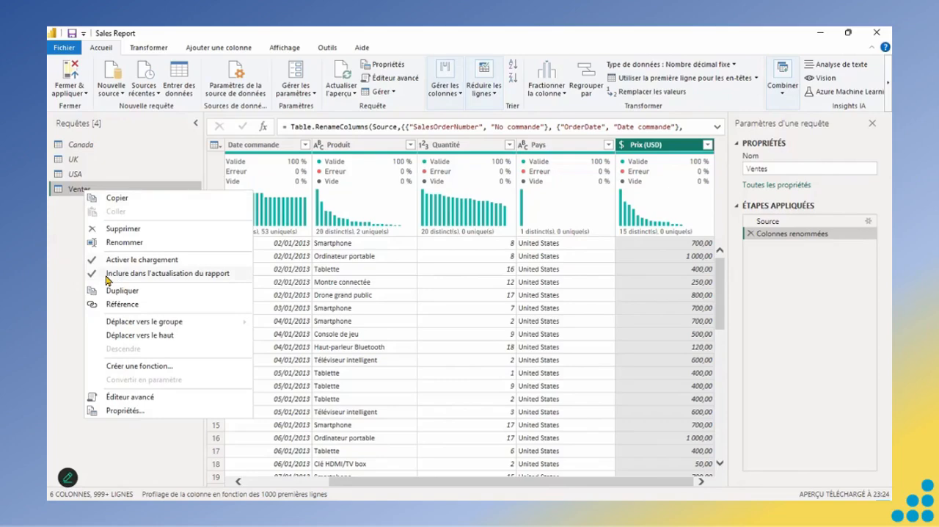
pyautogui.click(50, 283)
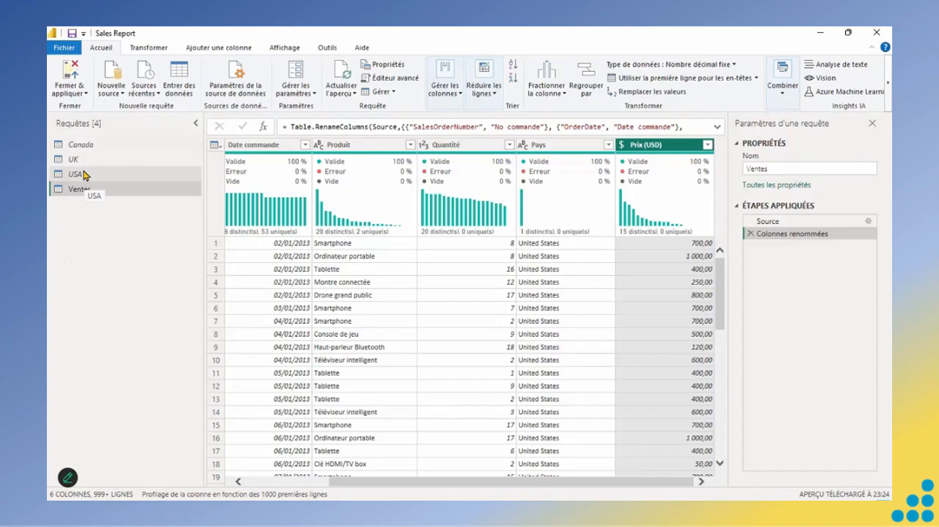
# - Create a query group named "Requêtes désactivées" with the description "Requêtes qui ne seront pas chargées dans Power BI Desktop"
pyautogui.rightClick(84, 278)
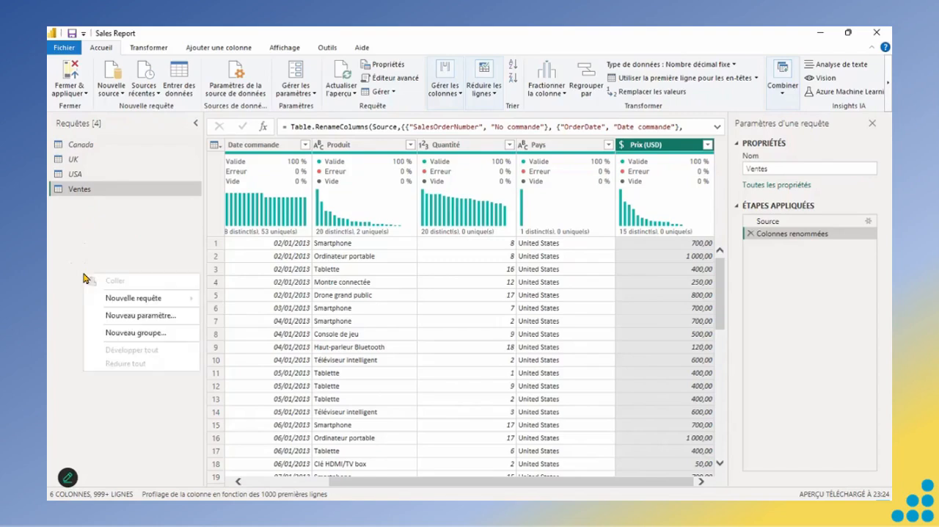
pyautogui.click(126, 335)
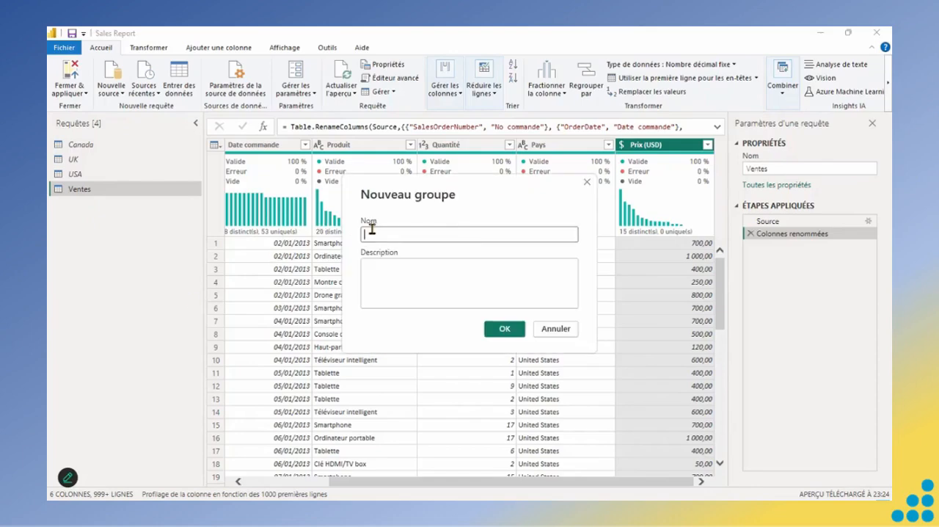
pyautogui.write('Requêtes désactivées')
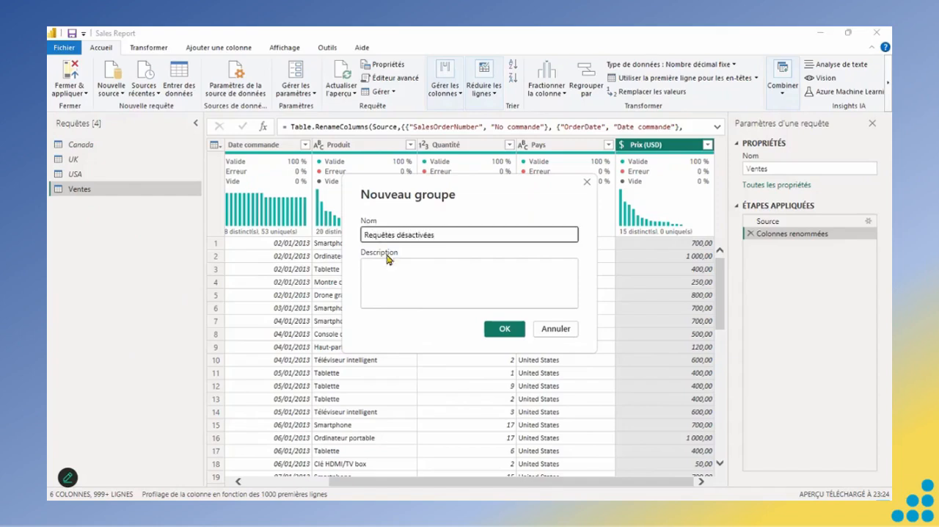
pyautogui.click(392, 269)
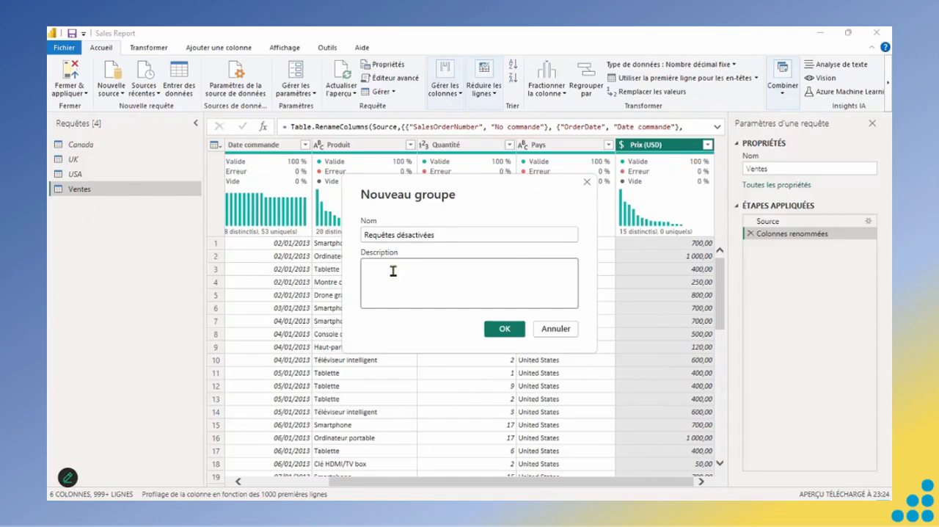
pyautogui.write('Requêtes qui ne seront')
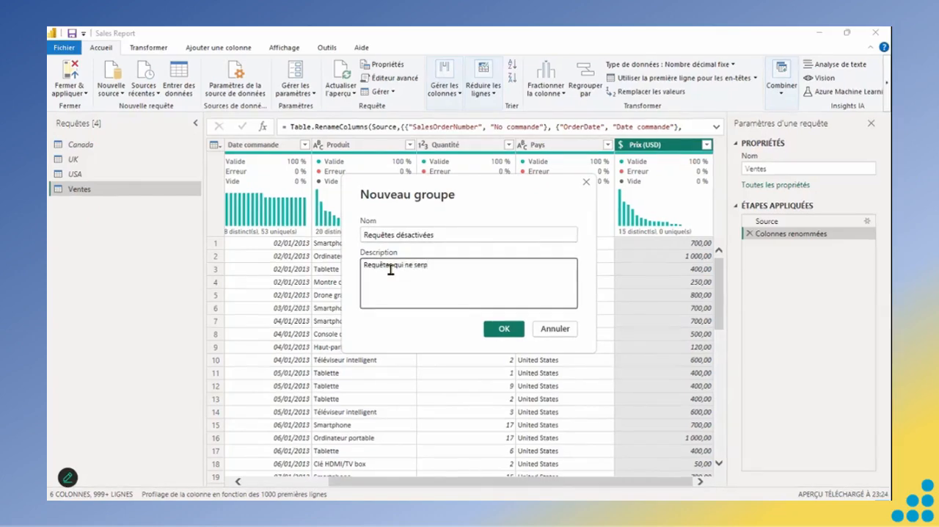
pyautogui.write(' pas chargées dans Power BI ')
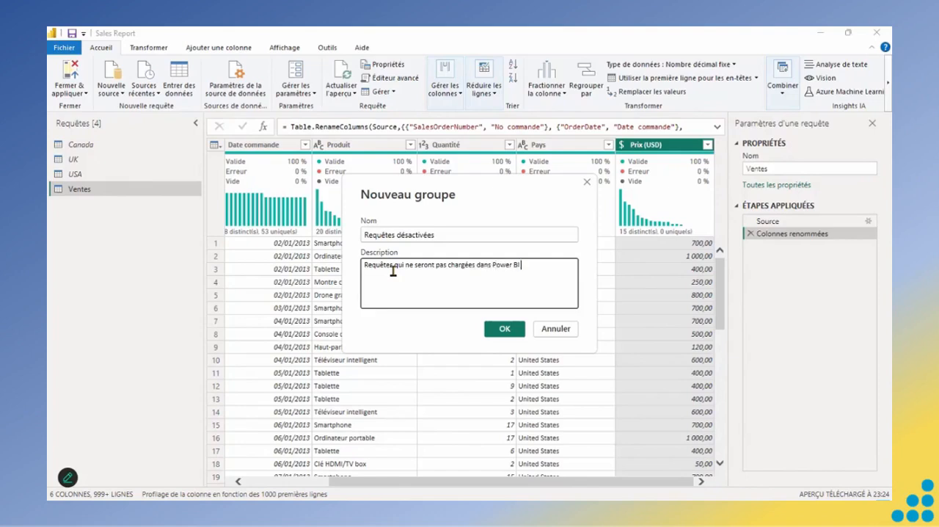
pyautogui.write('Desktop')
pyautogui.click(498, 335)
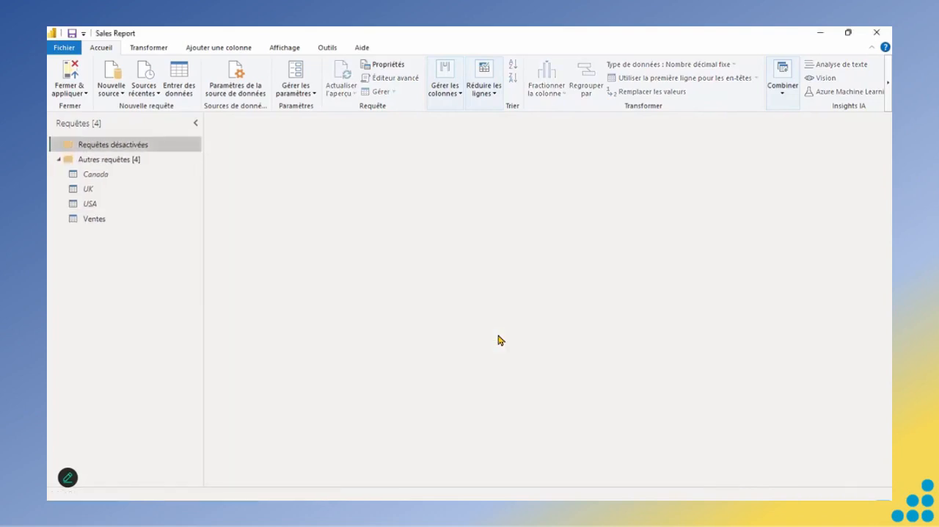
pyautogui.moveTo(148, 150)
pyautogui.moveTo(113, 147)
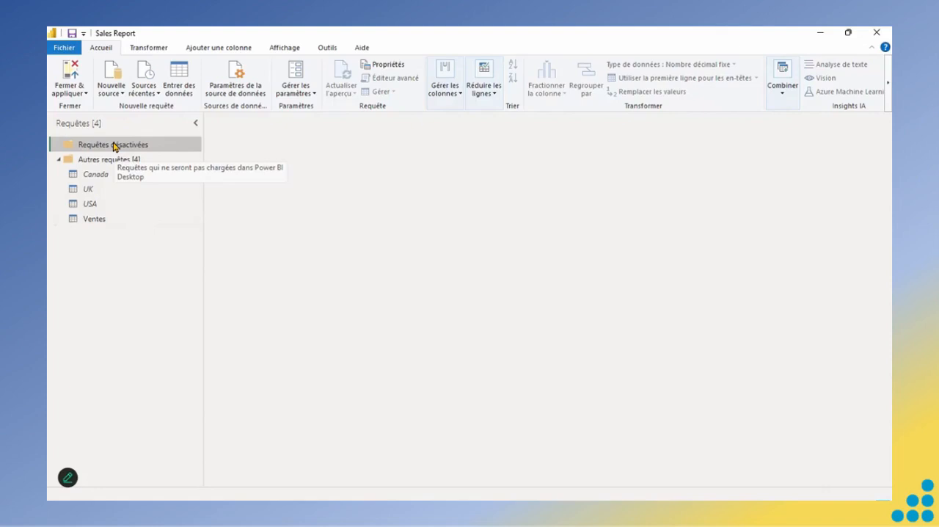
# - Move the USA, Canada and UK queries into the Requêtes désactivées group
pyautogui.click(96, 174)
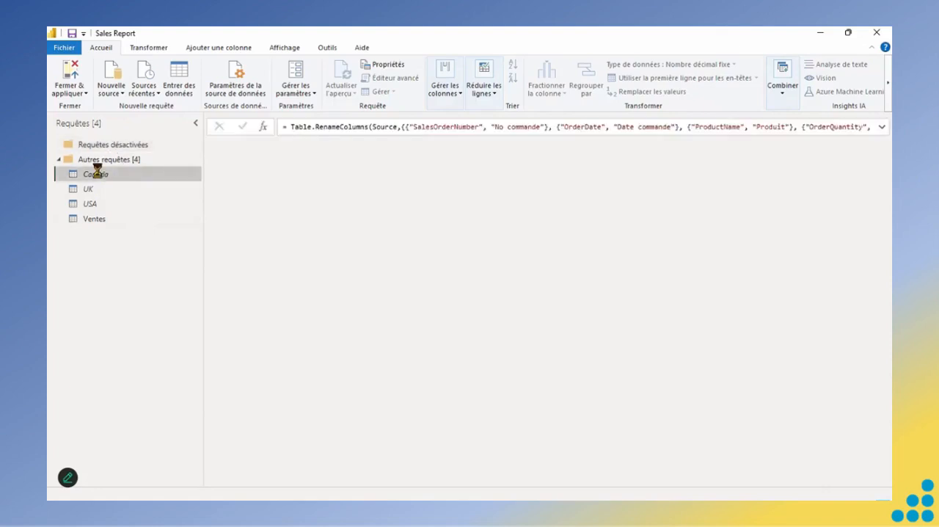
pyautogui.click(92, 189)
pyautogui.click(89, 204)
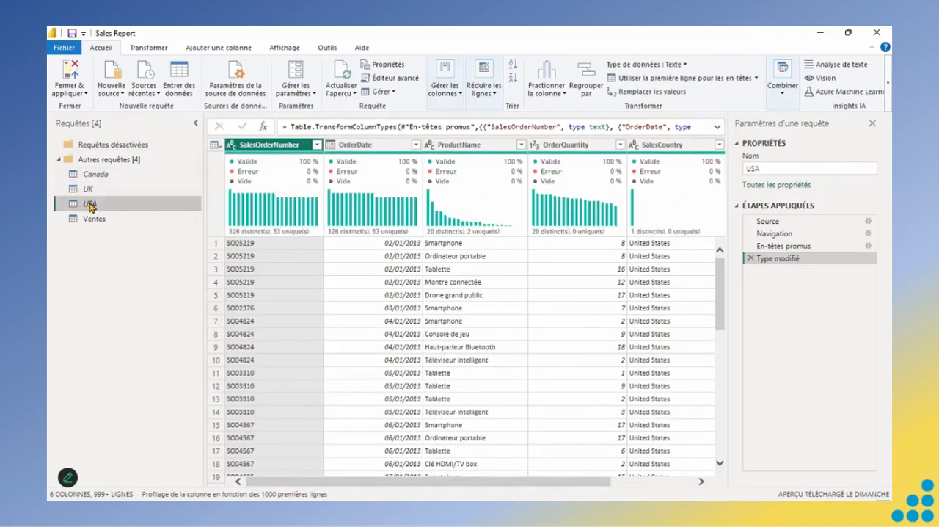
pyautogui.moveTo(90, 205); pyautogui.dragTo(94, 149)
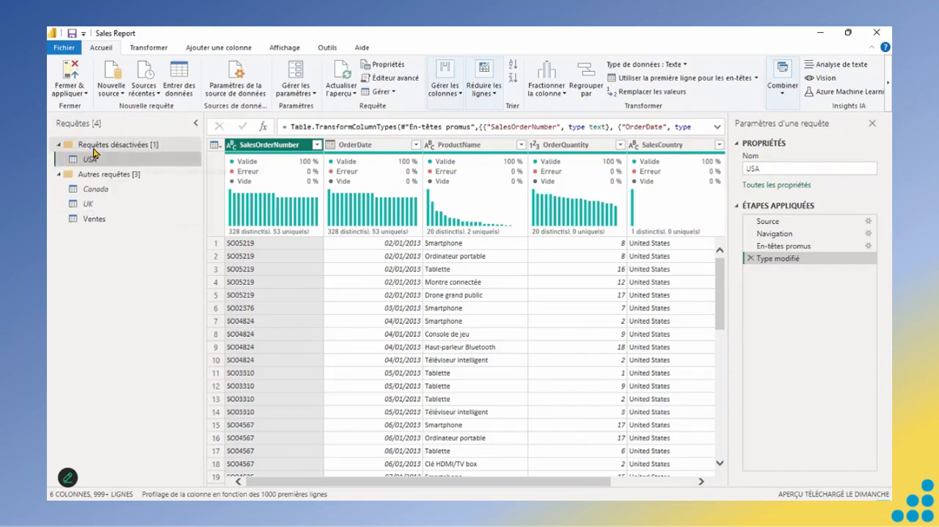
pyautogui.moveTo(94, 189); pyautogui.dragTo(94, 157)
pyautogui.click(89, 205)
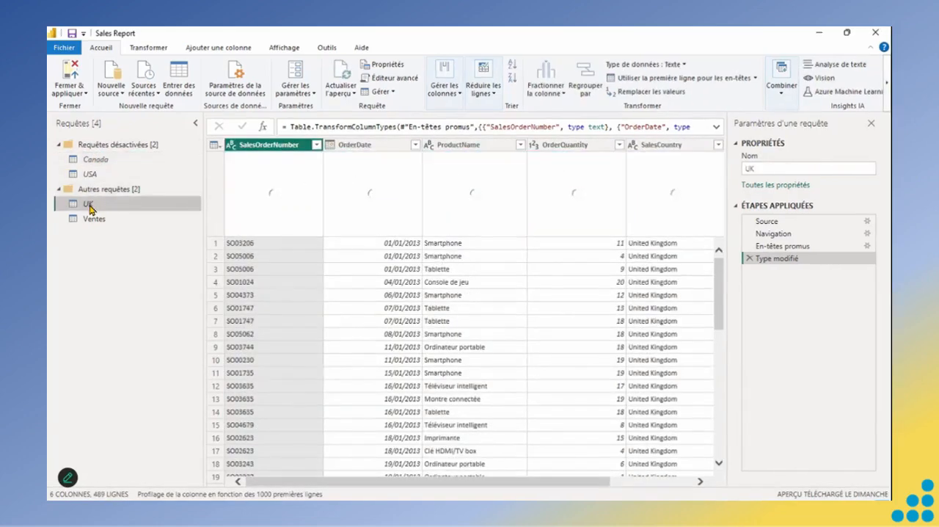
pyautogui.rightClick(89, 206)
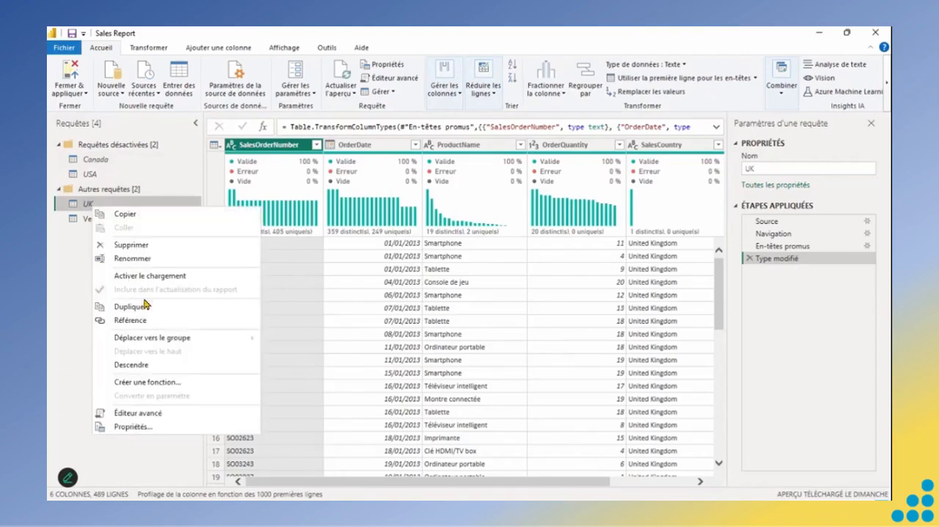
pyautogui.moveTo(178, 342)
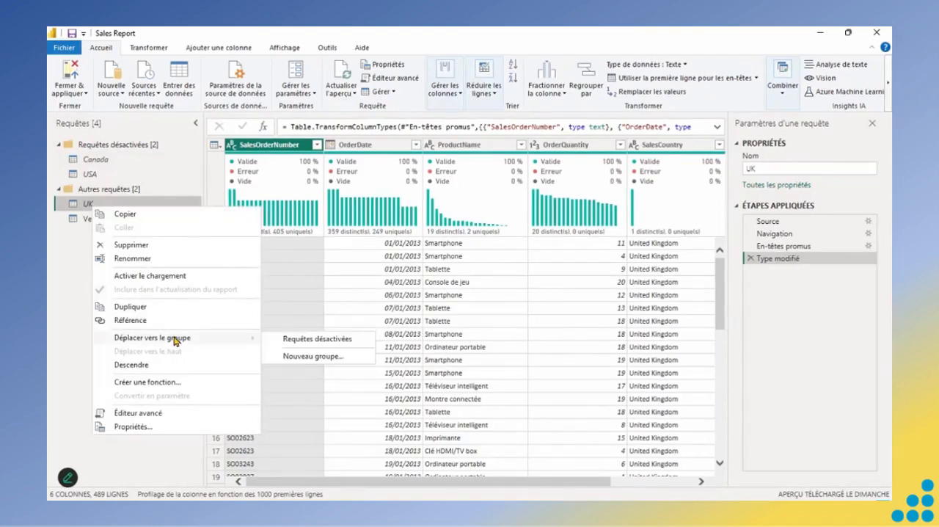
pyautogui.click(326, 340)
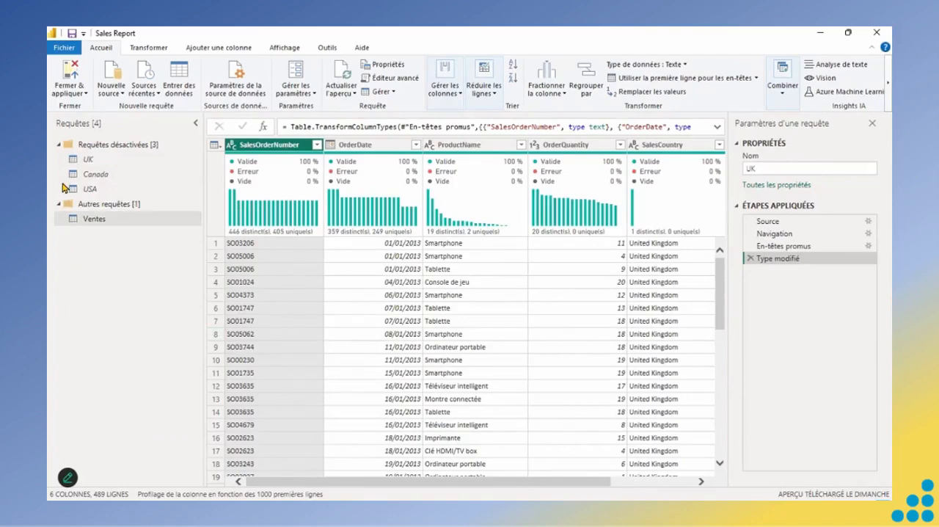
# - Collapse the Requêtes désactivées group, then apply the query changes and close the query editor
pyautogui.moveTo(66, 189); pyautogui.dragTo(63, 189)
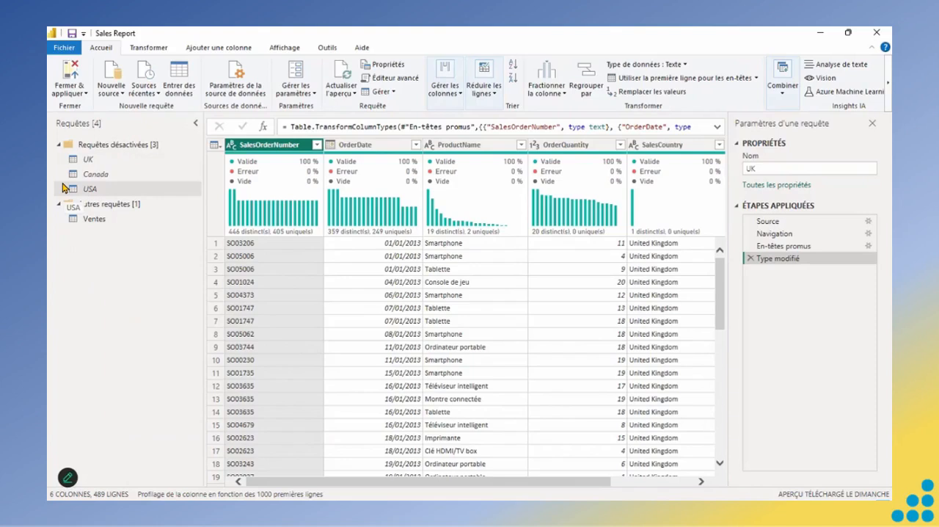
pyautogui.moveTo(62, 189); pyautogui.dragTo(58, 147)
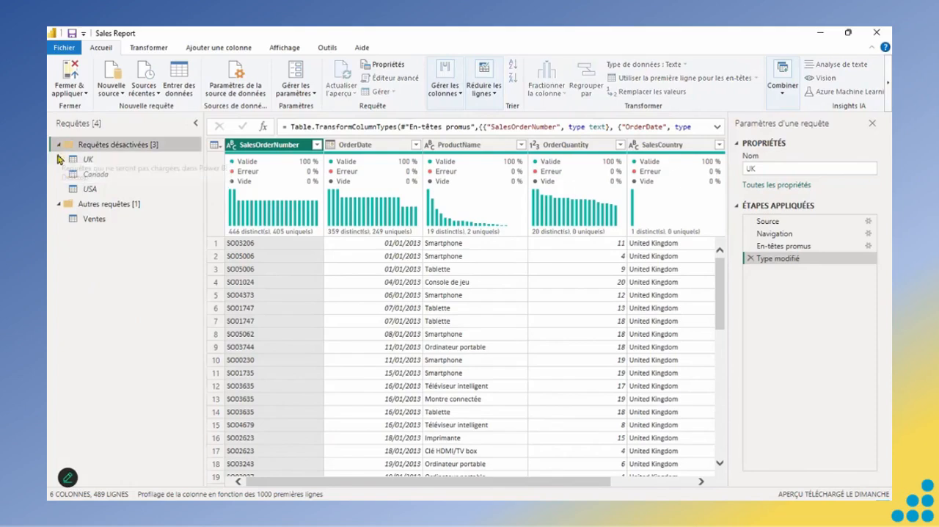
pyautogui.click(58, 146)
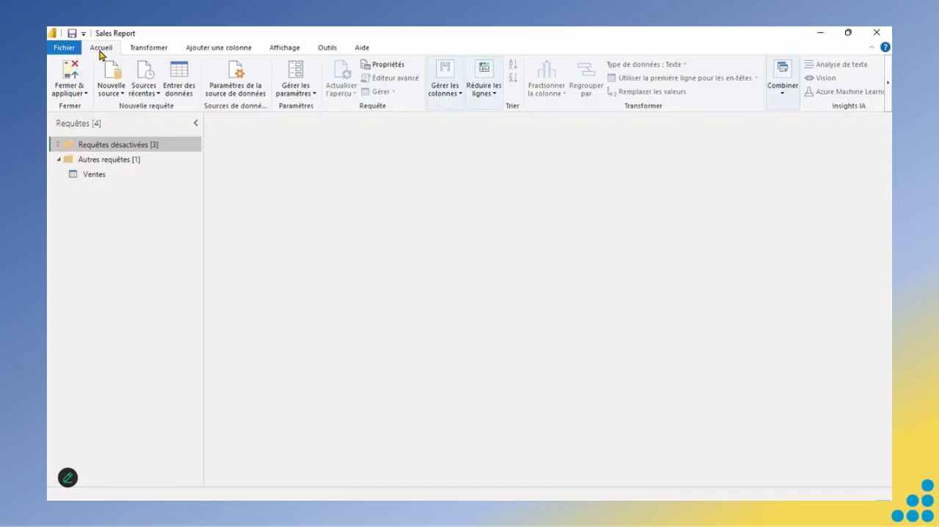
pyautogui.click(87, 95)
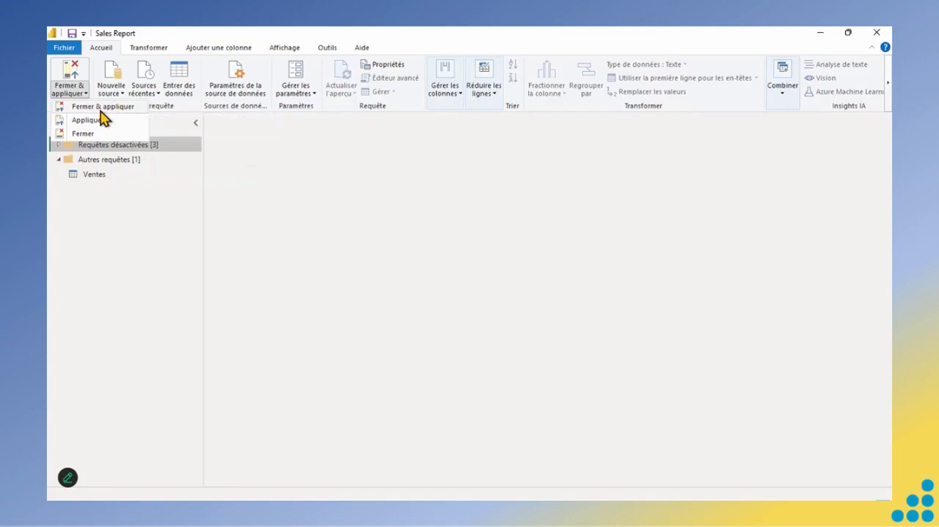
pyautogui.click(100, 110)
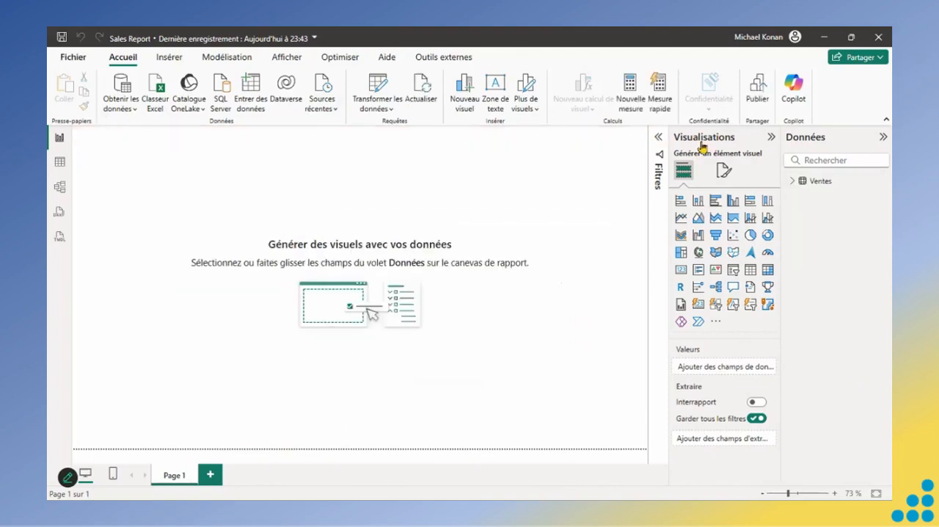
# - Inspect the fields of the Ventes table in the report and display its data in the table view
pyautogui.click(792, 183)
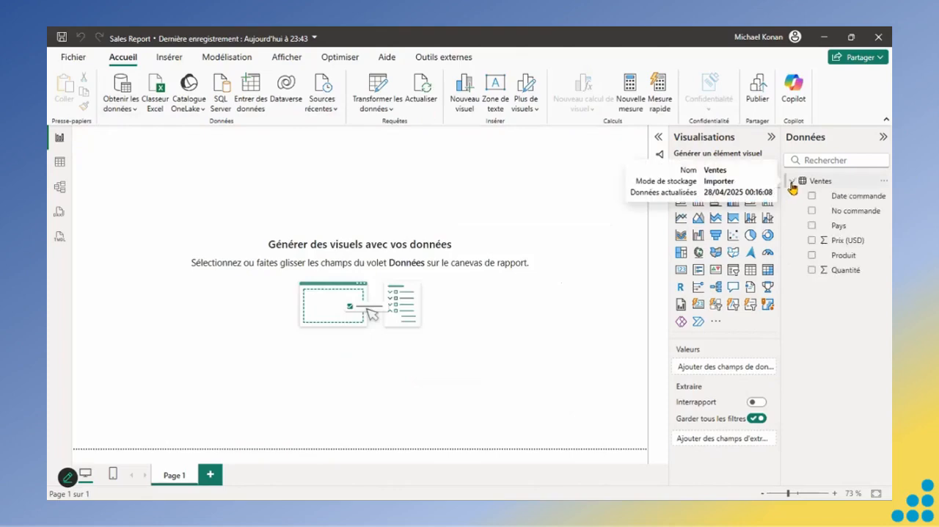
pyautogui.click(792, 183)
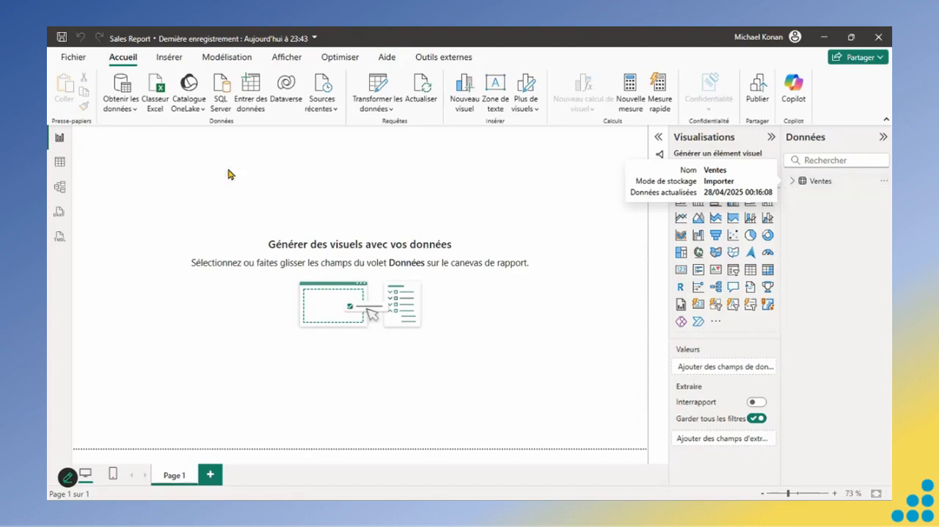
pyautogui.click(59, 164)
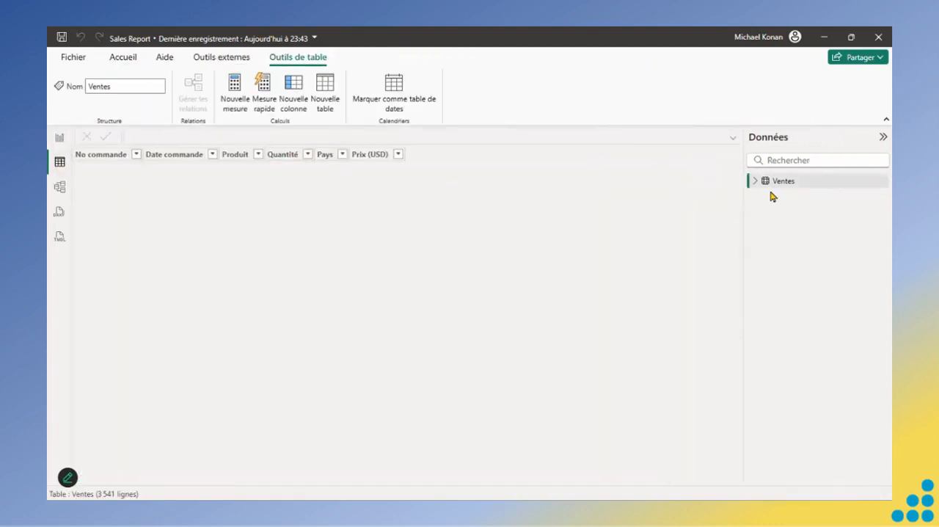